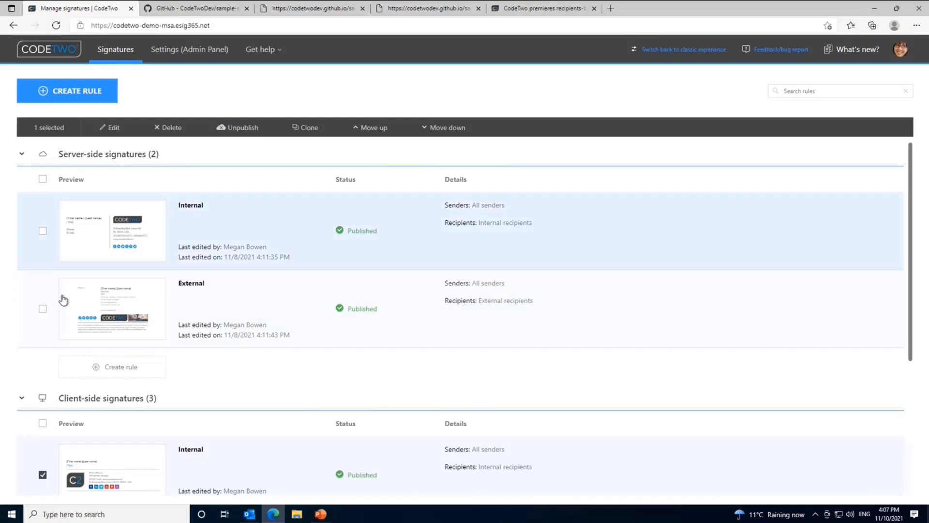
Step: Scroll the rules list down to the client-side Internal, External and Optional rules
{"action": "scroll", "coordinate": [201, 290], "scroll_direction": "down", "scroll_amount": 2}
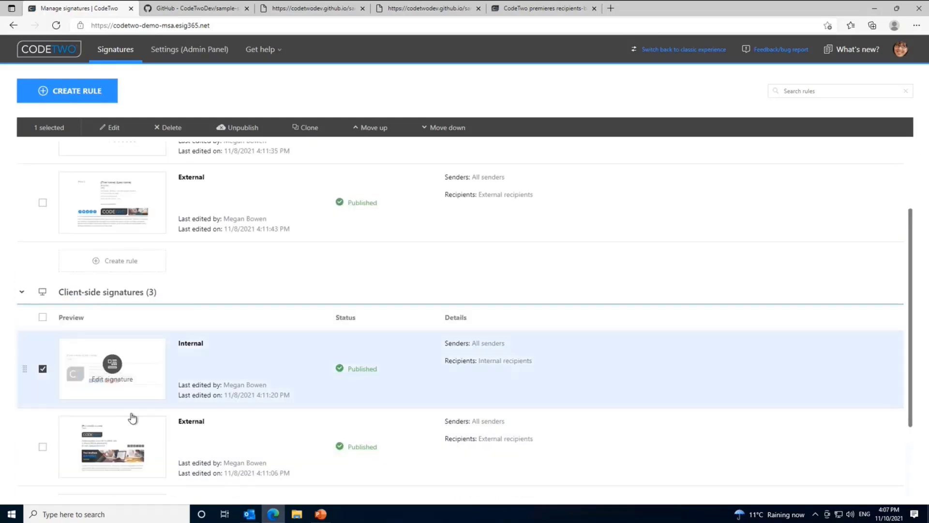
{"action": "scroll", "coordinate": [132, 417], "scroll_direction": "down", "scroll_amount": 2}
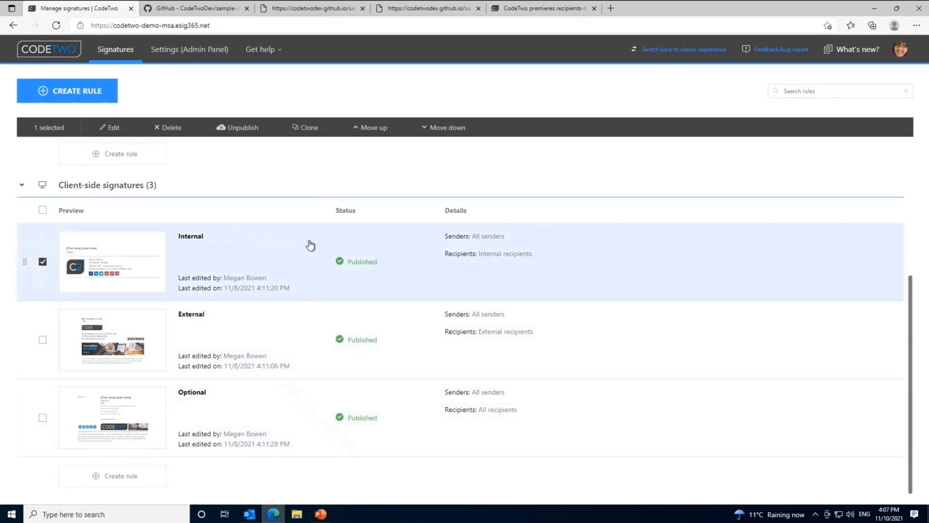
Step: Open the client-side Internal rule and view its Senders step, set to All senders
{"action": "left_click", "coordinate": [310, 245]}
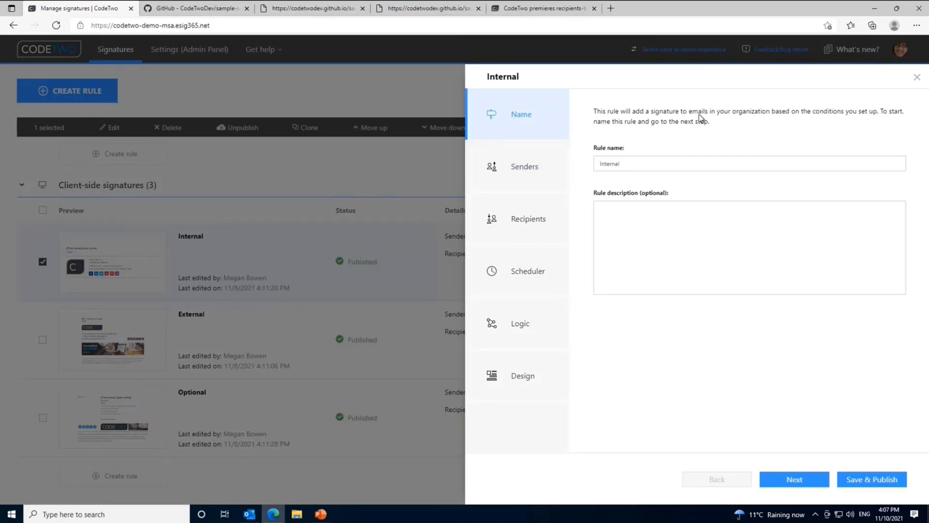
{"action": "left_click", "coordinate": [529, 171]}
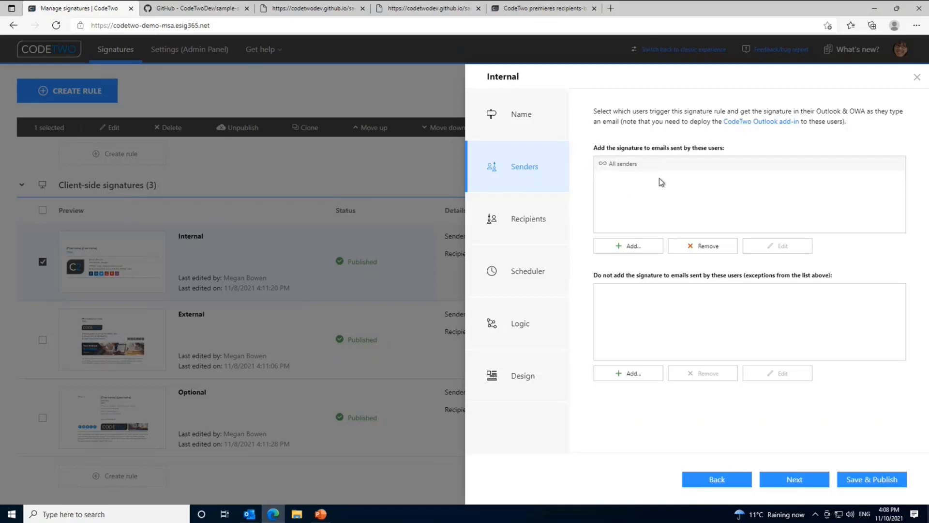
Step: Check the sender types under Add..., then view the Recipients step set to Internal recipients
{"action": "left_click", "coordinate": [653, 247]}
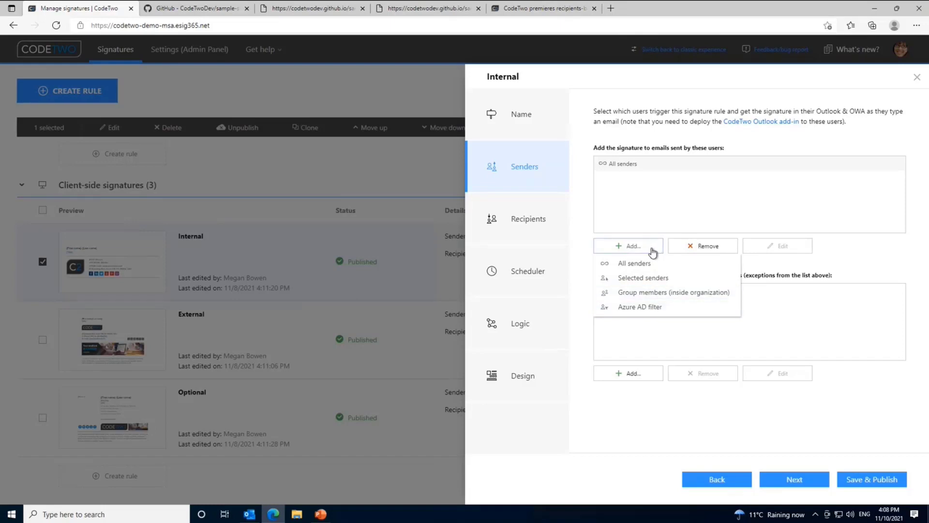
{"action": "left_click", "coordinate": [548, 219]}
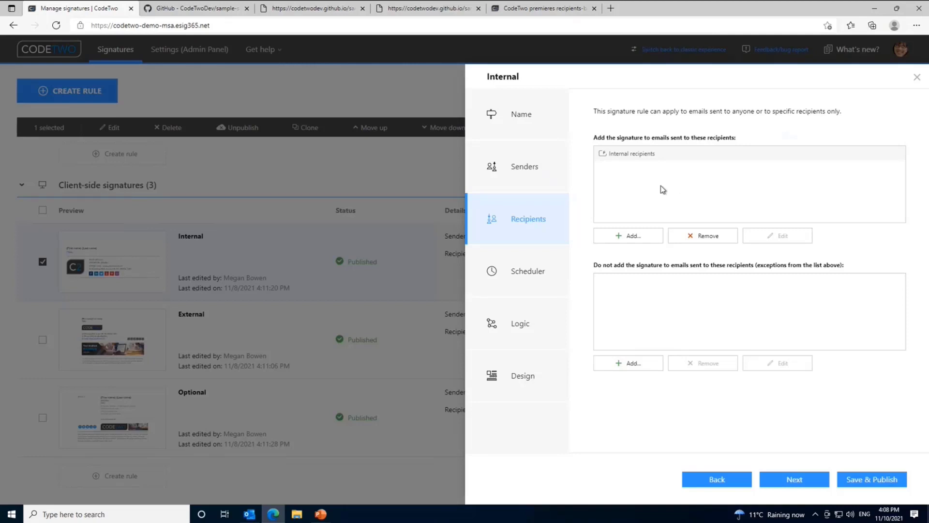
Step: Check the recipient options under Add..., then view the Scheduler step with scheduling turned off
{"action": "left_click", "coordinate": [651, 239]}
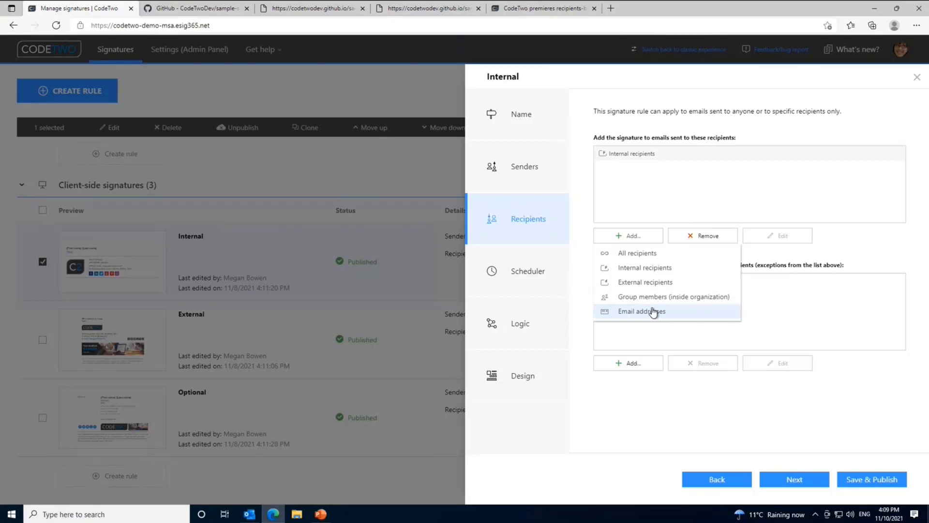
{"action": "left_click", "coordinate": [528, 271]}
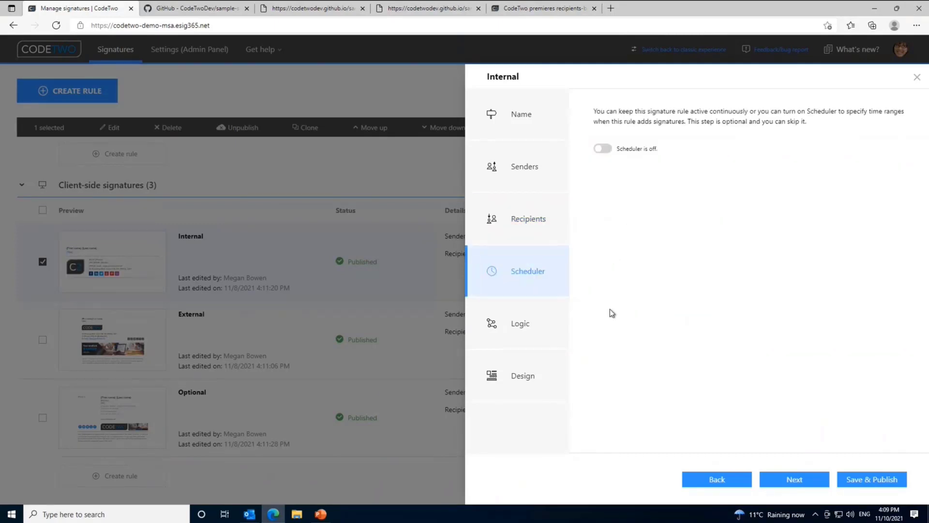
Step: View the Internal rule's Logic options and its signature with placeholders, C2 logo and social icons
{"action": "left_click", "coordinate": [559, 317]}
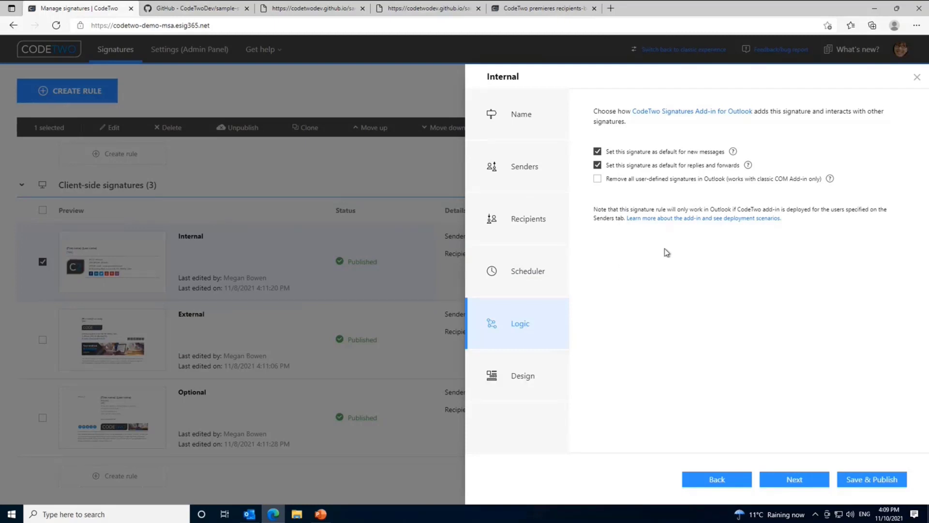
{"action": "left_click", "coordinate": [551, 382]}
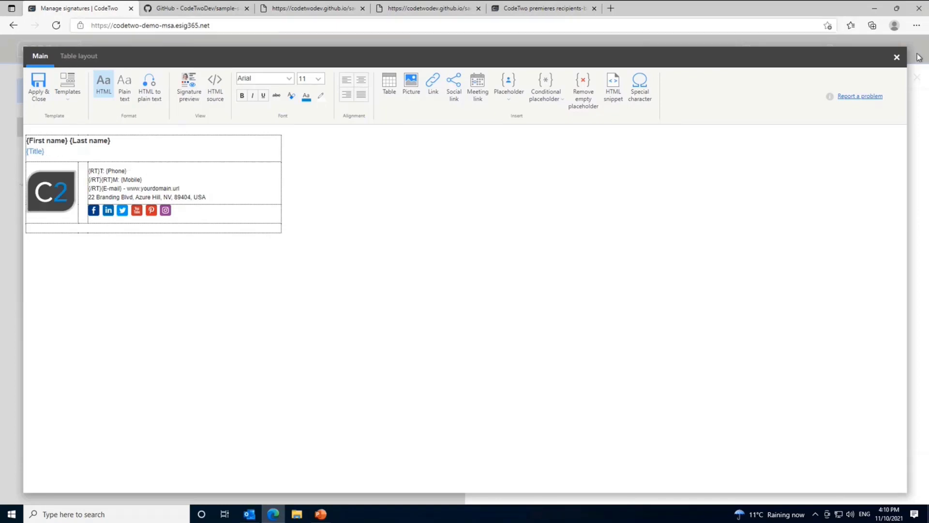
Step: Close the Internal rule, discarding all changes, and switch to the Outlook Inbox
{"action": "left_click", "coordinate": [897, 57]}
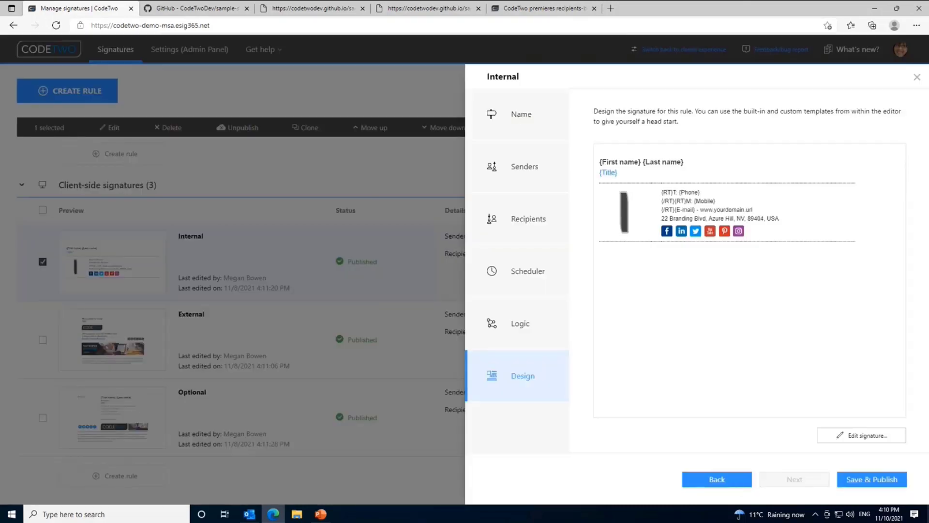
{"action": "left_click", "coordinate": [917, 77]}
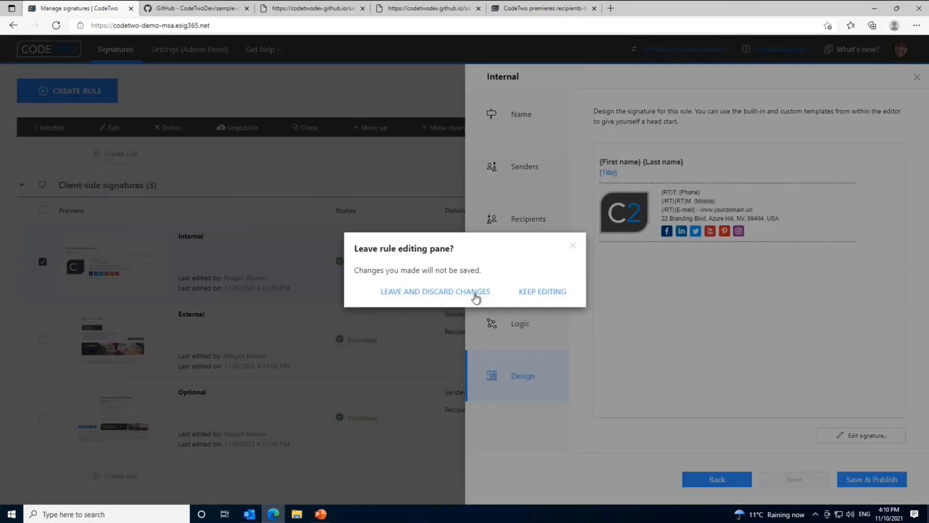
{"action": "left_click", "coordinate": [476, 296]}
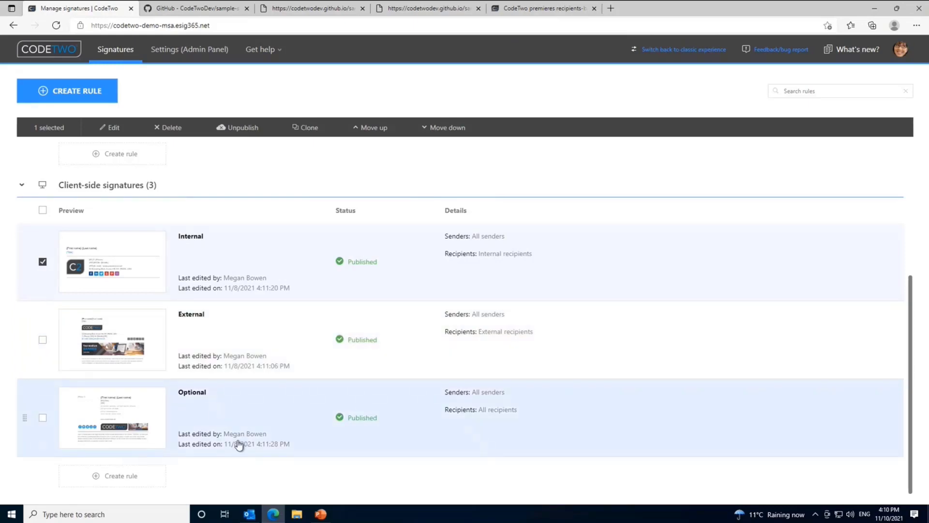
{"action": "left_click", "coordinate": [250, 514]}
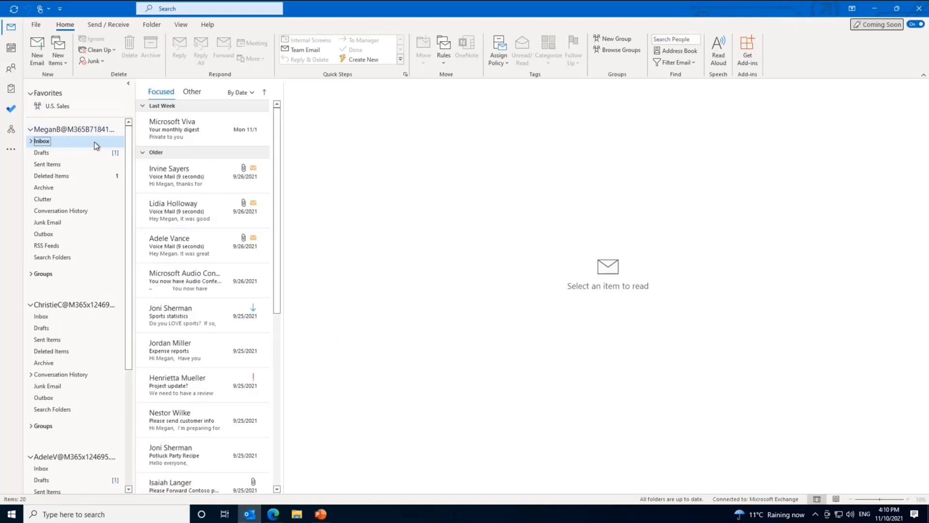
Step: Create a new email with the internal signature, addressed to a colleague from Recent People
{"action": "left_click", "coordinate": [42, 45]}
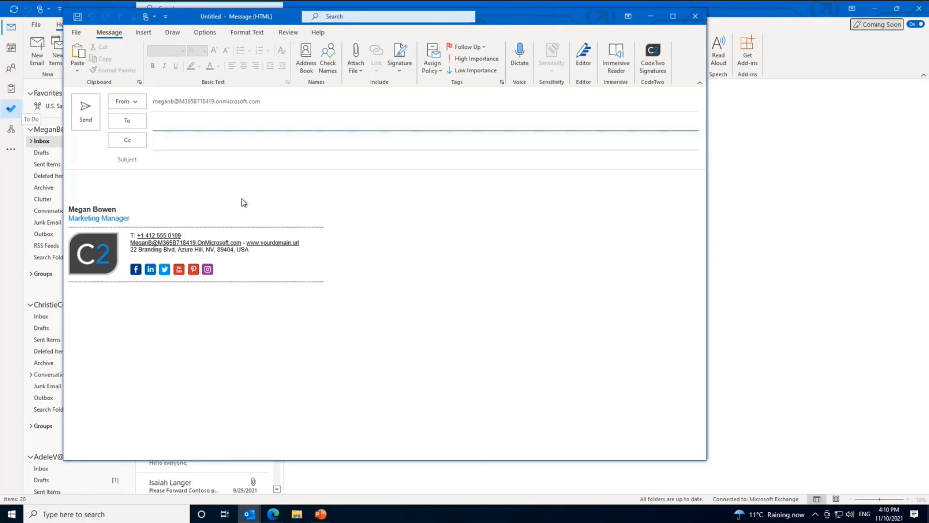
{"action": "left_click", "coordinate": [200, 178]}
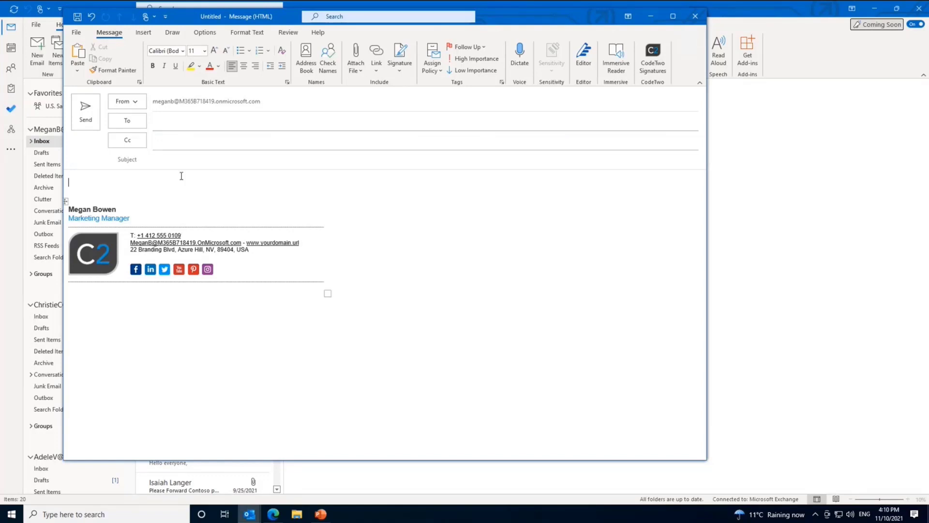
{"action": "left_click", "coordinate": [170, 122]}
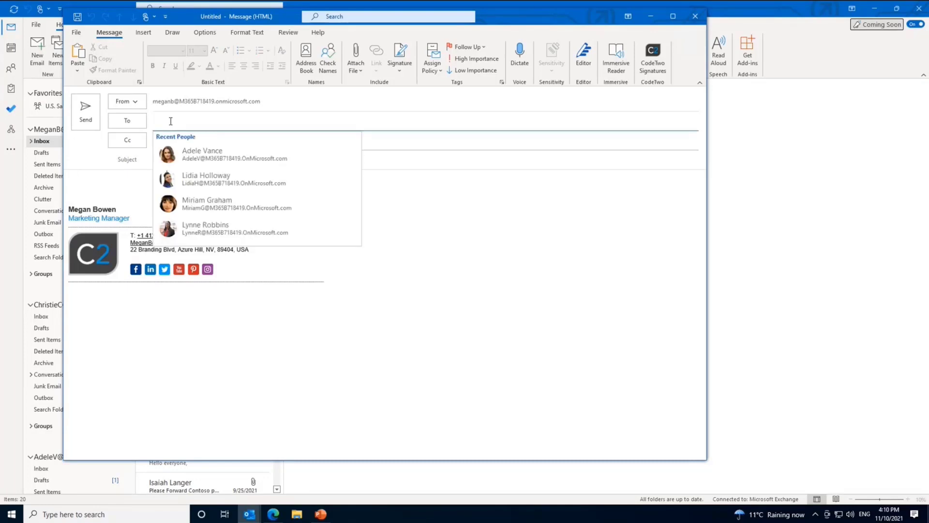
{"action": "left_click", "coordinate": [208, 155]}
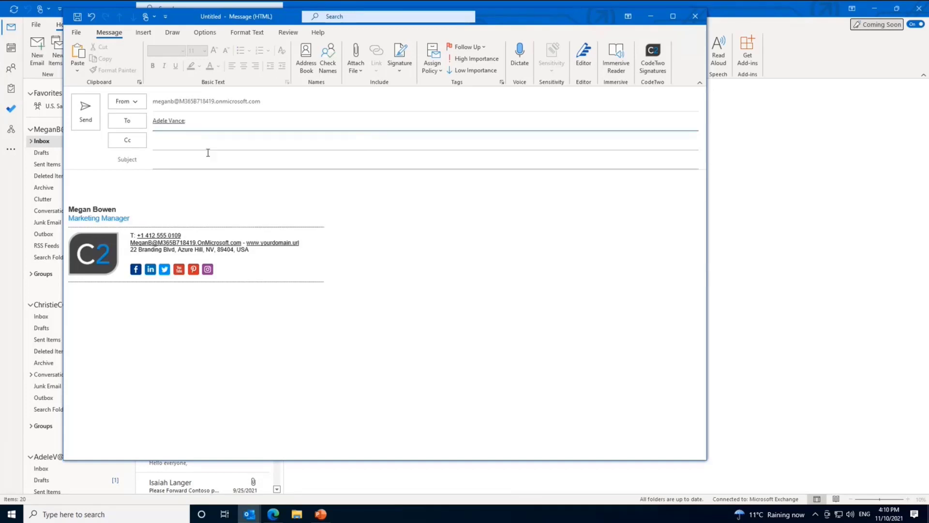
Step: Add the suggested external address matching 'ext' as a recipient, then switch to the browser
{"action": "left_click", "coordinate": [201, 118]}
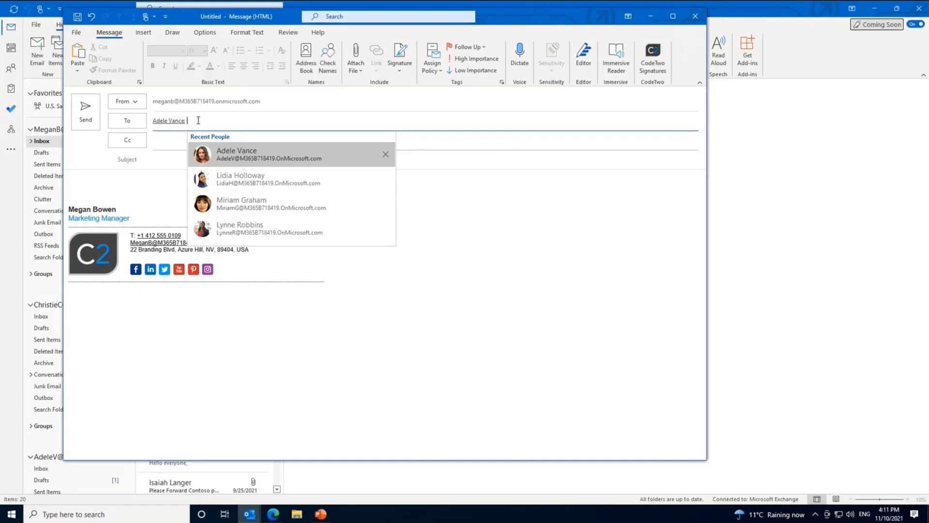
{"action": "type", "text": "ext"}
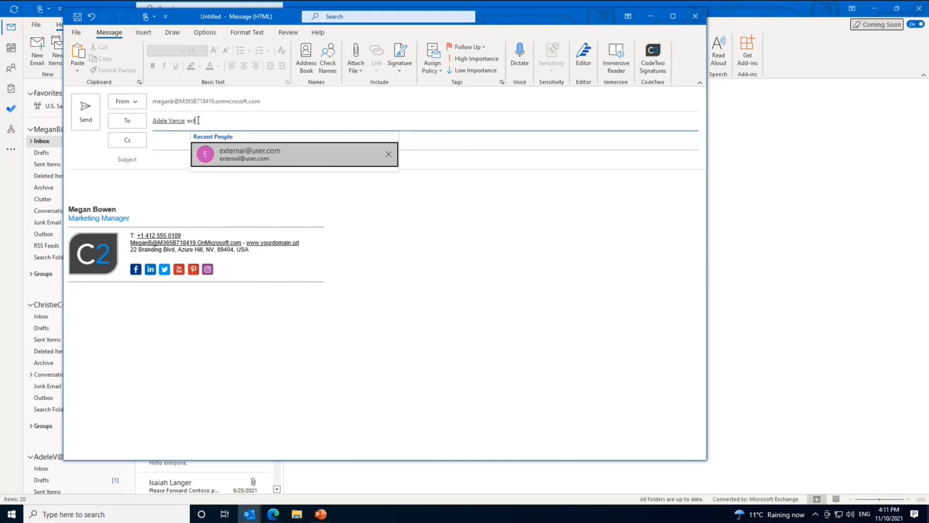
{"action": "left_click", "coordinate": [236, 155]}
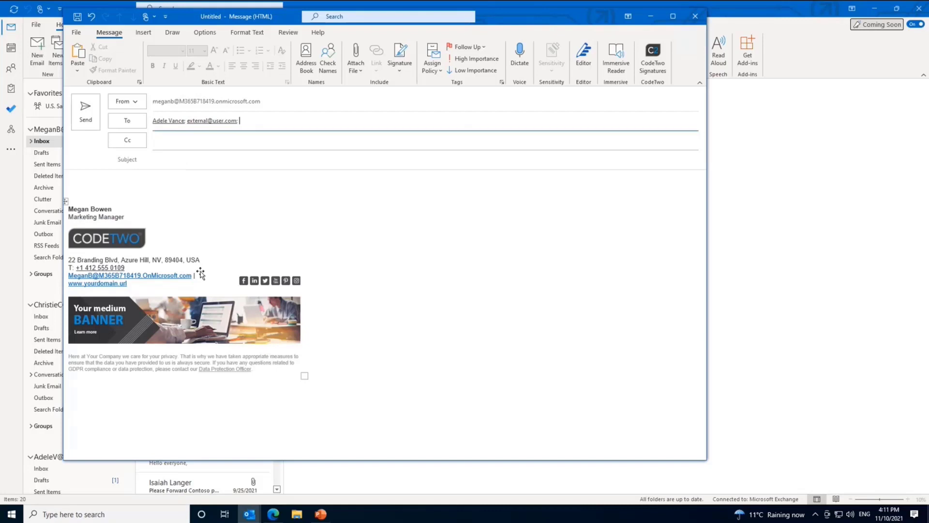
{"action": "left_click", "coordinate": [273, 514]}
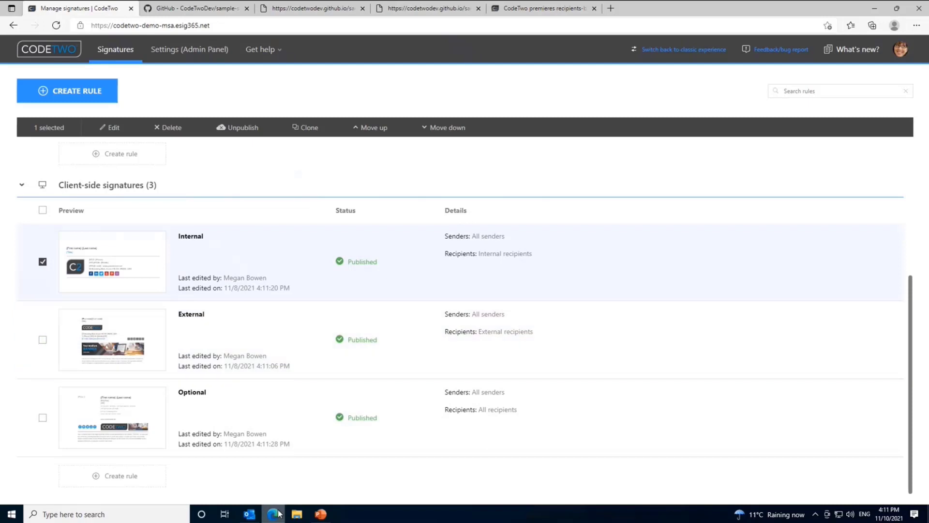
Step: Bring back the untitled draft and list its CodeTwo signatures: External auto-selected, plus Optional
{"action": "left_click", "coordinate": [247, 516]}
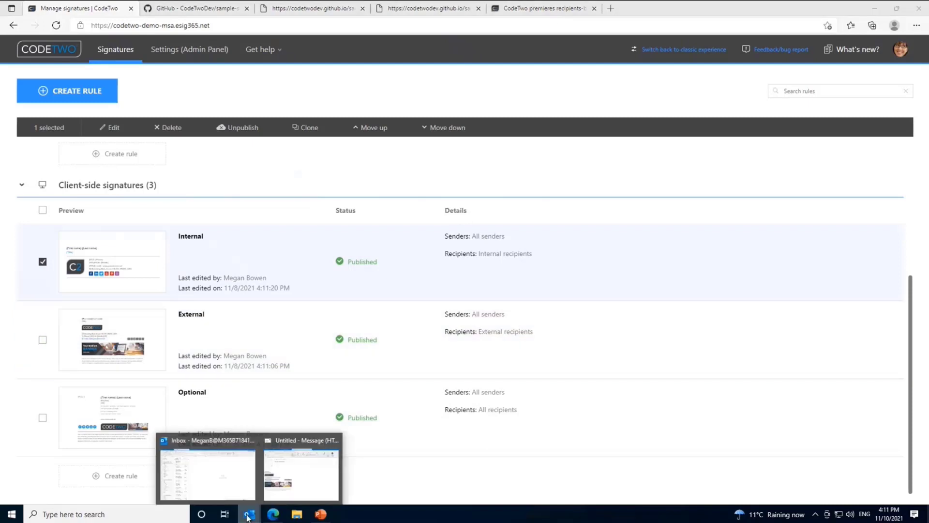
{"action": "left_click", "coordinate": [293, 474]}
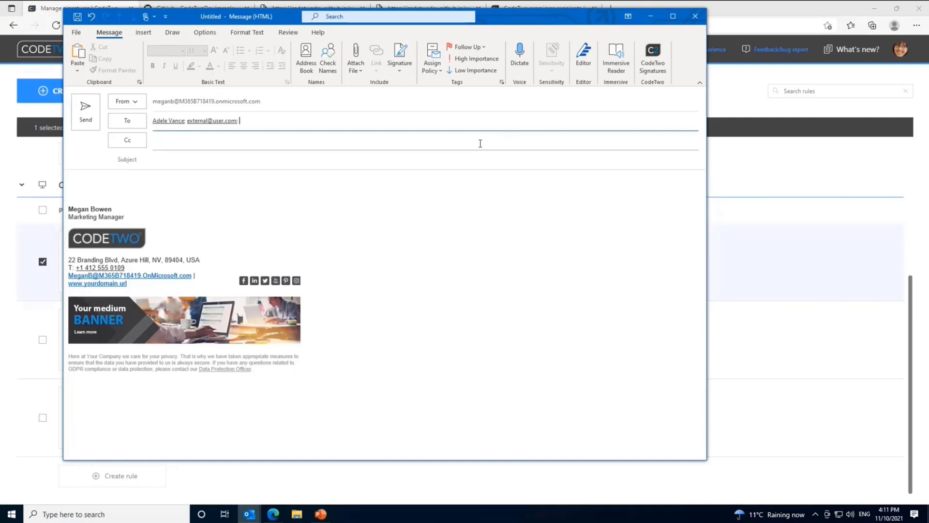
{"action": "left_click", "coordinate": [655, 55]}
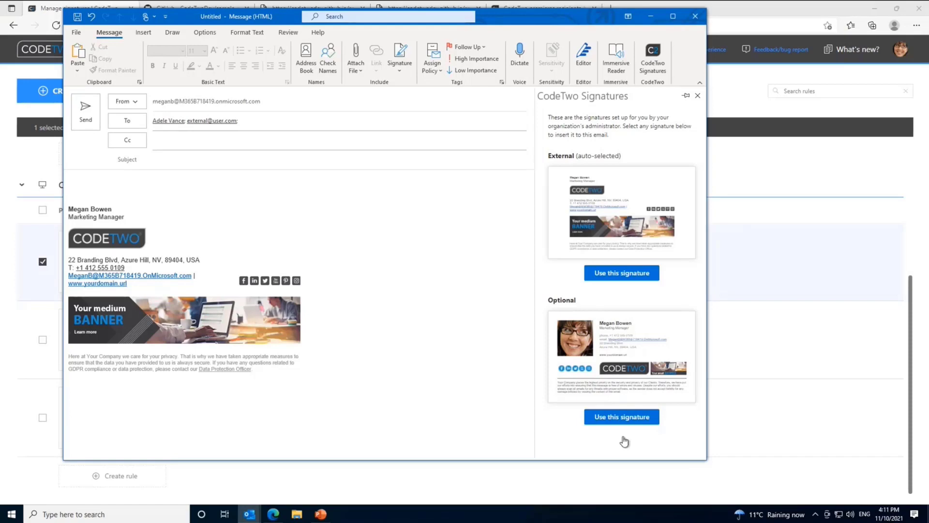
Step: Insert the Optional, External, then Optional signature, undo the photo, and close the draft
{"action": "left_click", "coordinate": [621, 414]}
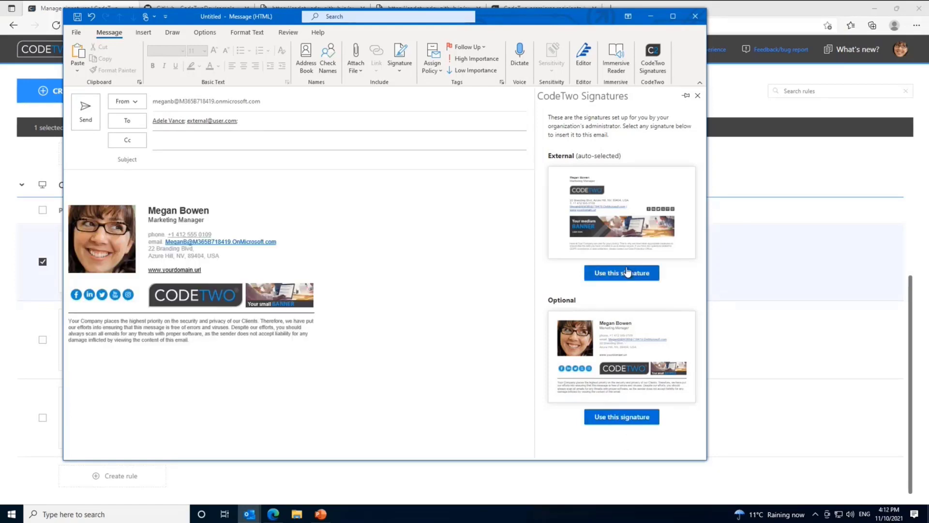
{"action": "left_click", "coordinate": [627, 273]}
{"action": "left_click", "coordinate": [621, 416]}
{"action": "key", "text": "ctrl+z"}
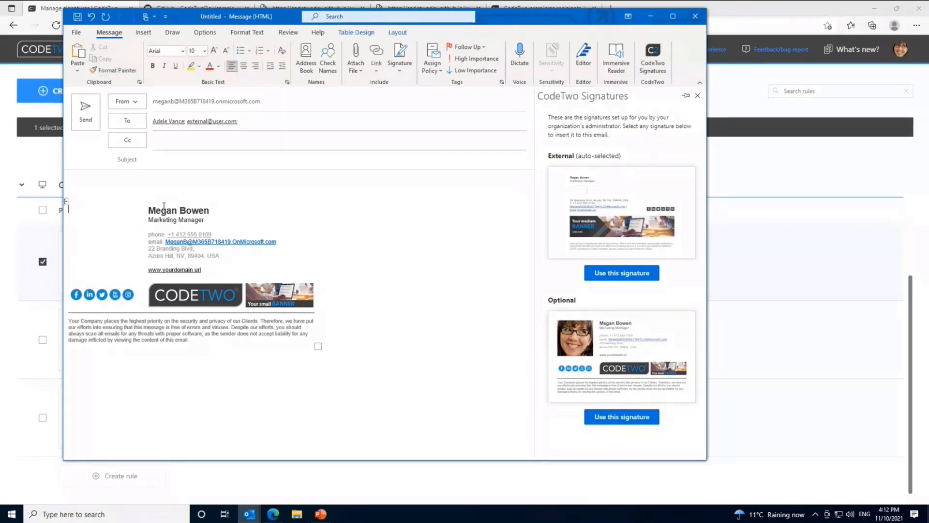
{"action": "key", "text": "Escape"}
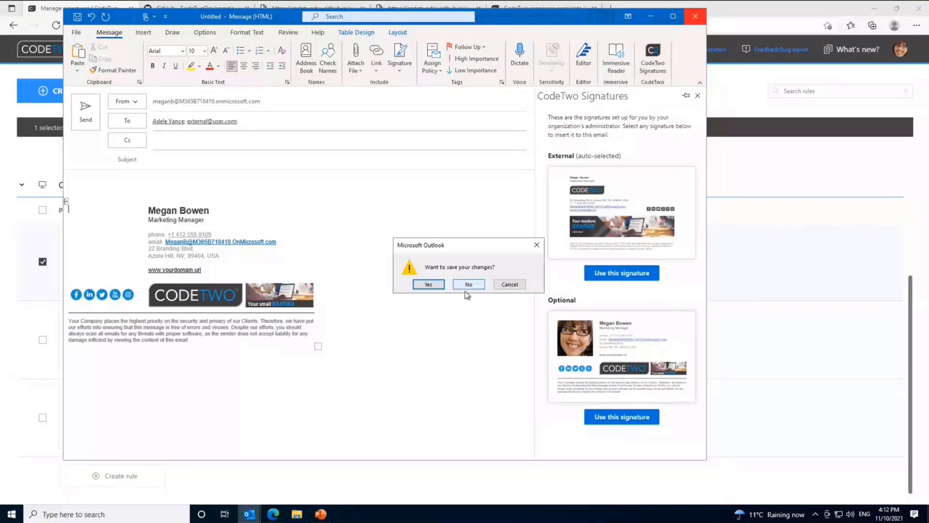
Step: Discard the draft, scroll back up to the server-side signature rules, and return to Outlook
{"action": "left_click", "coordinate": [468, 285]}
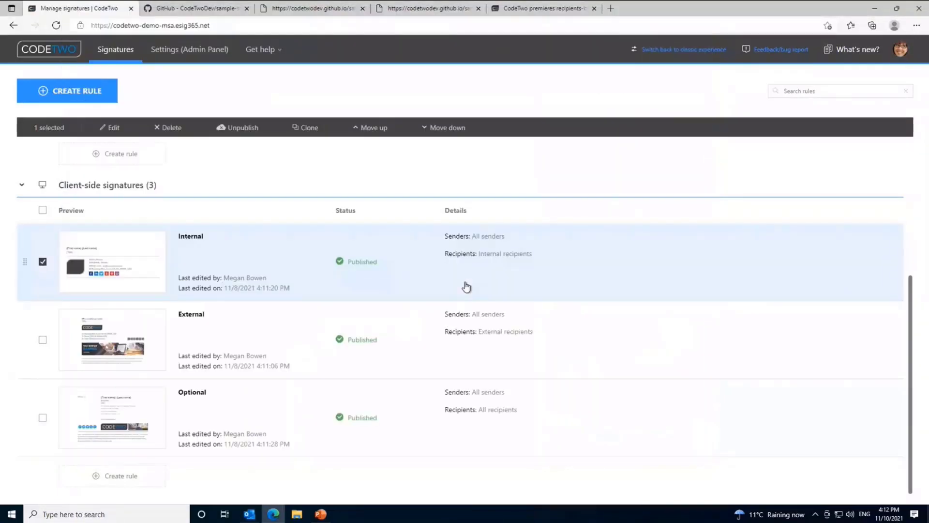
{"action": "scroll", "coordinate": [414, 245], "scroll_direction": "up", "scroll_amount": 4}
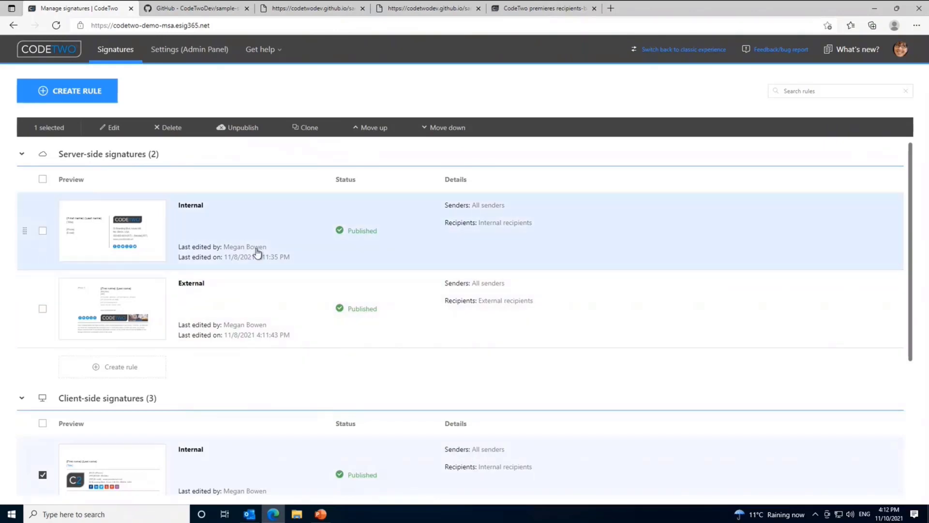
{"action": "left_click", "coordinate": [251, 516]}
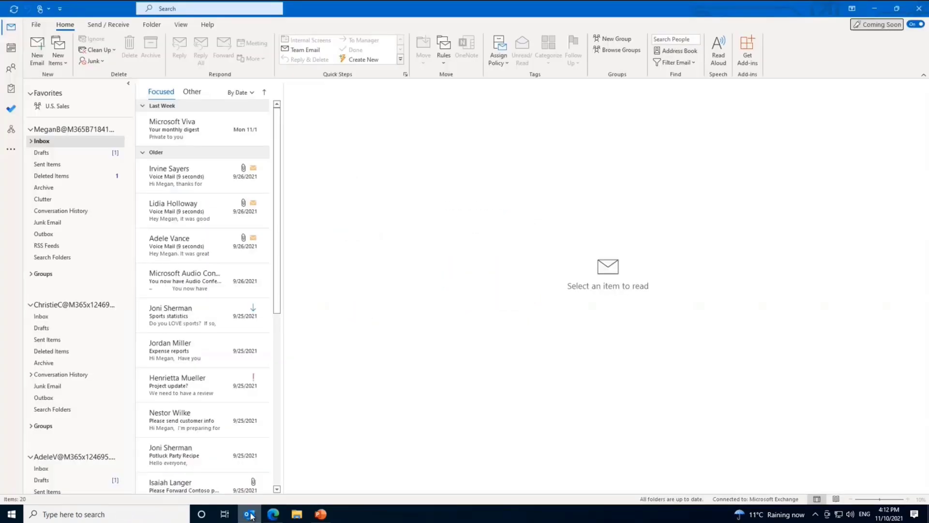
Step: From the second mailbox's Inbox, start a new email addressed to a recent internal colleague
{"action": "left_click", "coordinate": [62, 319]}
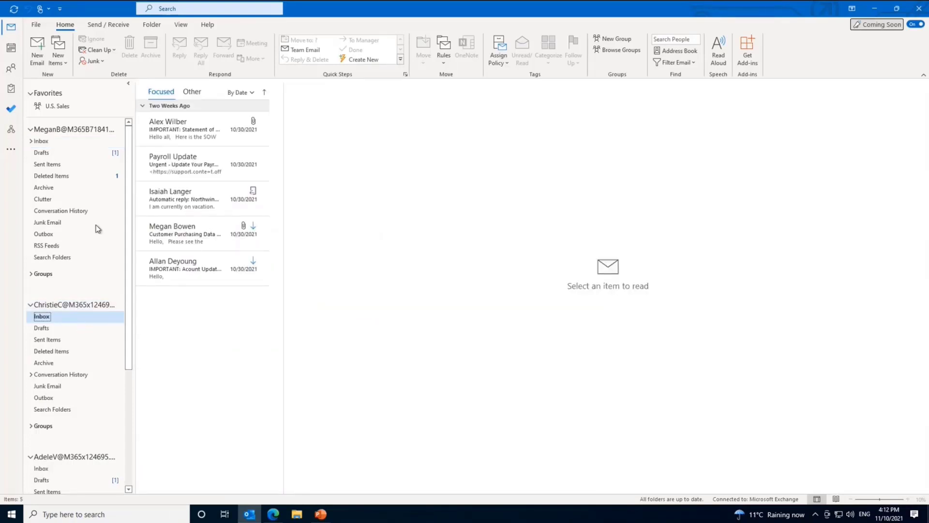
{"action": "left_click", "coordinate": [38, 45]}
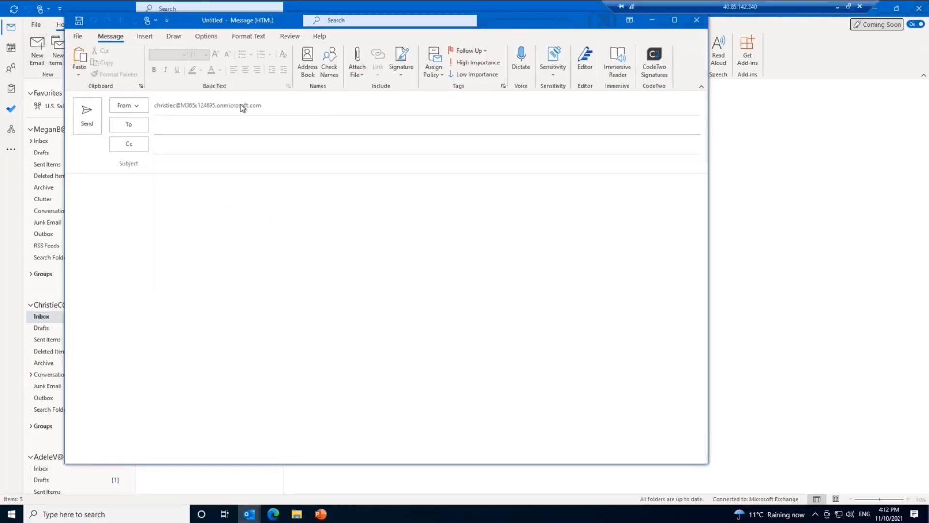
{"action": "left_click_drag", "start_coordinate": [203, 16], "coordinate": [333, 86]}
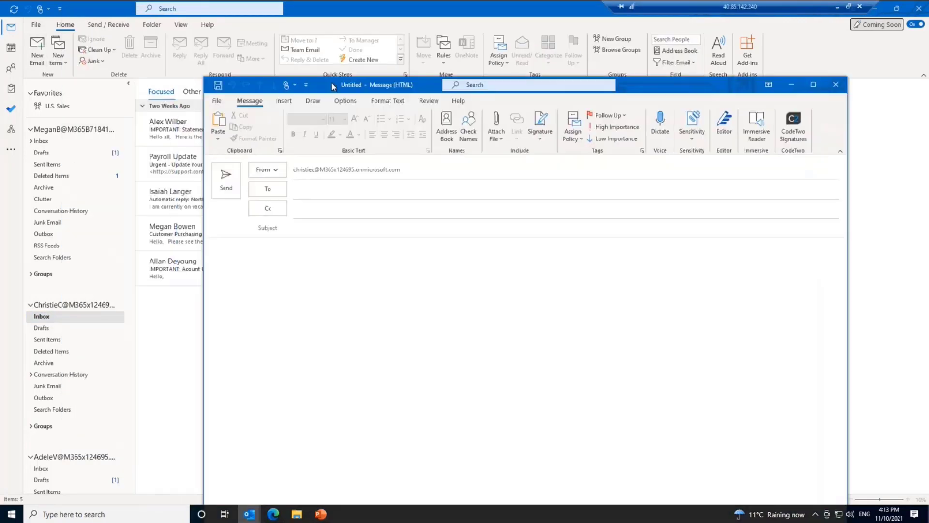
{"action": "left_click", "coordinate": [317, 190]}
{"action": "left_click", "coordinate": [334, 223]}
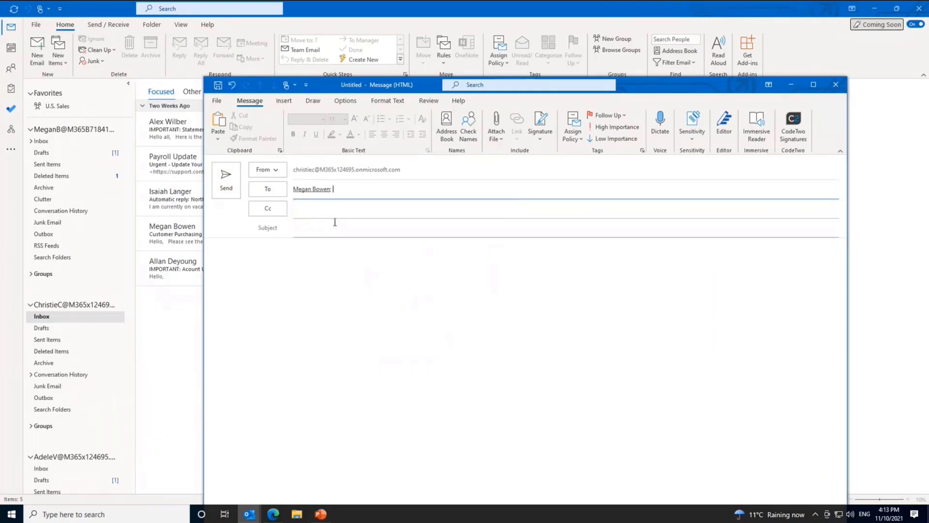
Step: Put the cursor in the message body and show the CodeTwo Signatures cloud preview
{"action": "left_click", "coordinate": [295, 271]}
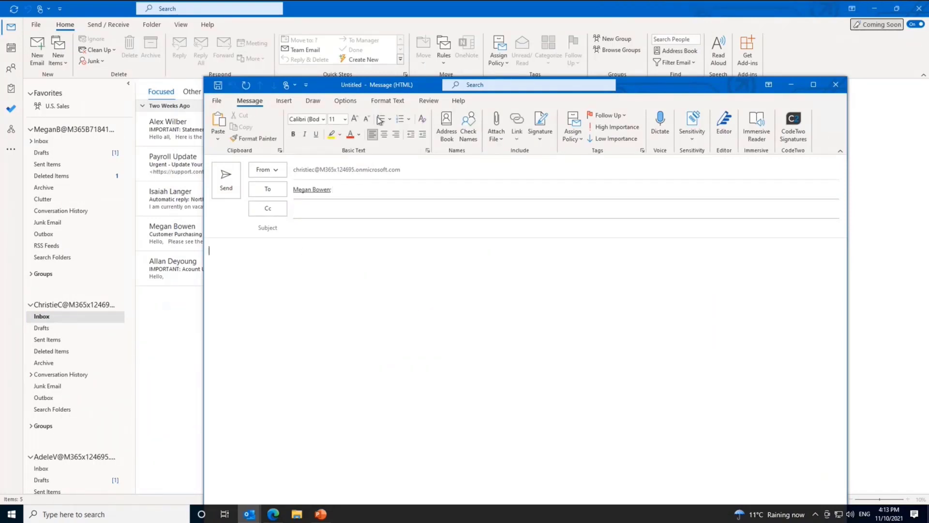
{"action": "left_click_drag", "start_coordinate": [429, 90], "coordinate": [375, 49]}
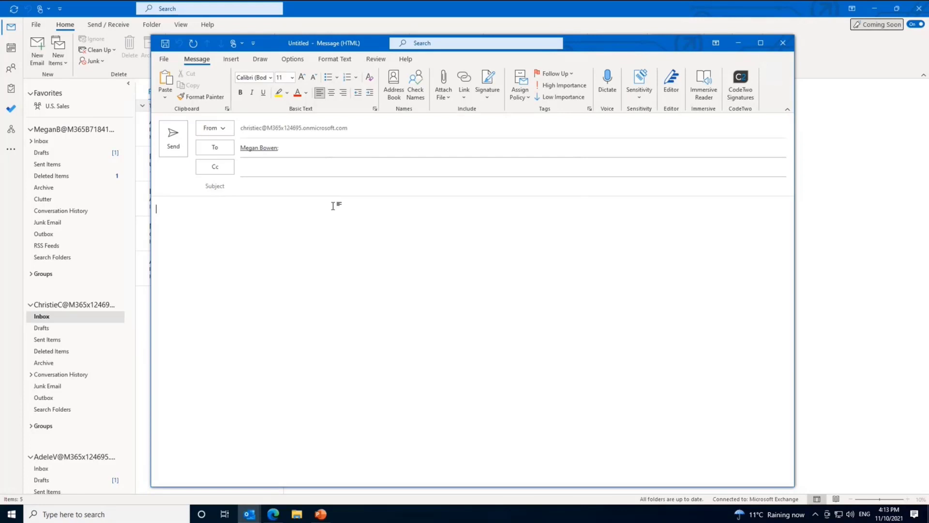
{"action": "left_click", "coordinate": [748, 87]}
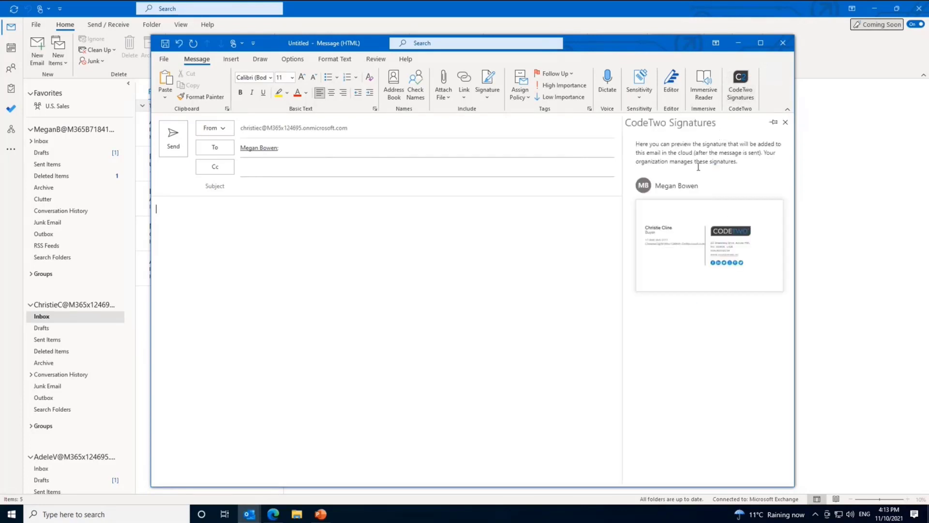
Step: Add an external e-mail address as a recipient so the preview shows an external signature too
{"action": "left_click", "coordinate": [302, 151]}
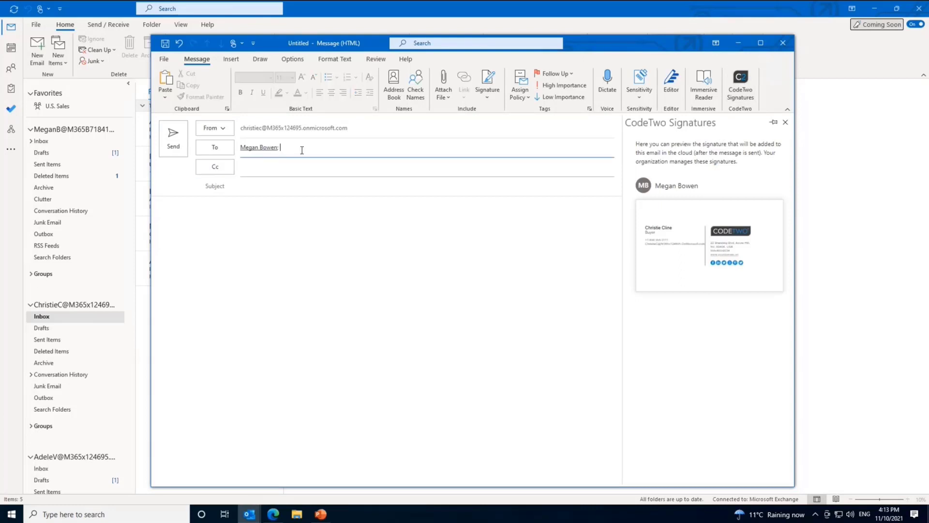
{"action": "key", "text": "Return"}
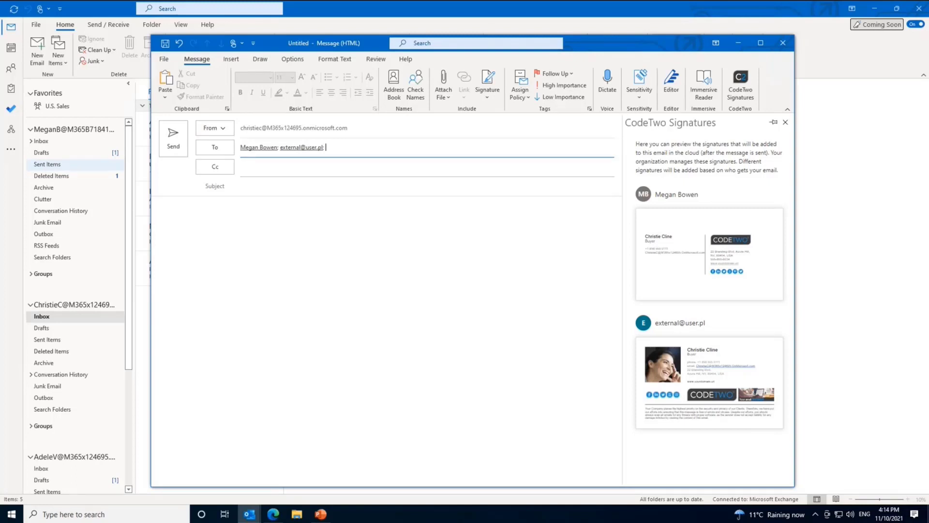
Step: Close the draft without saving and switch to the sample add-in's GitHub tab in Edge
{"action": "left_click", "coordinate": [779, 45]}
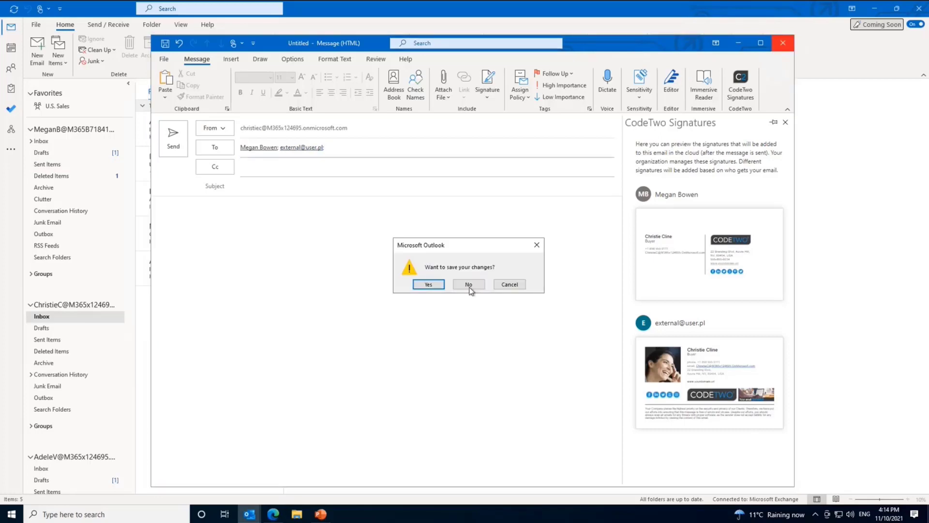
{"action": "left_click", "coordinate": [469, 285]}
{"action": "left_click", "coordinate": [273, 514]}
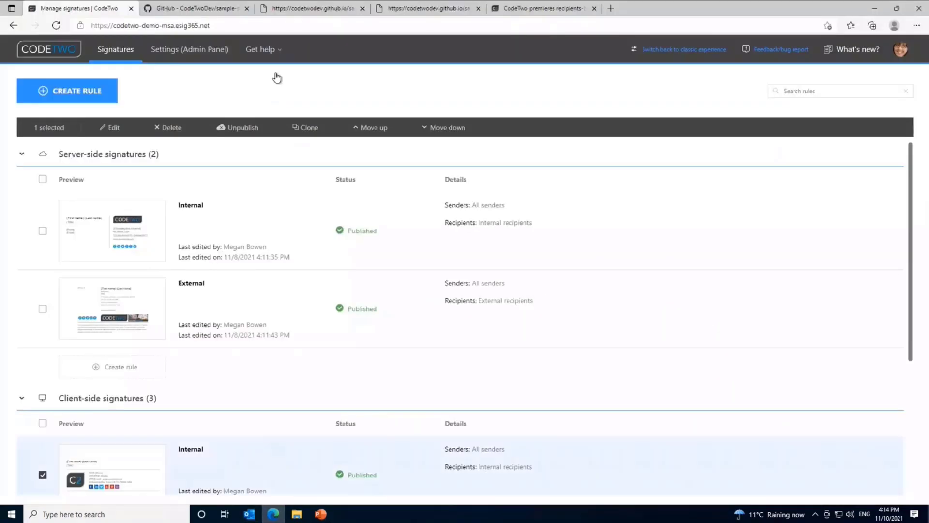
{"action": "left_click", "coordinate": [203, 8]}
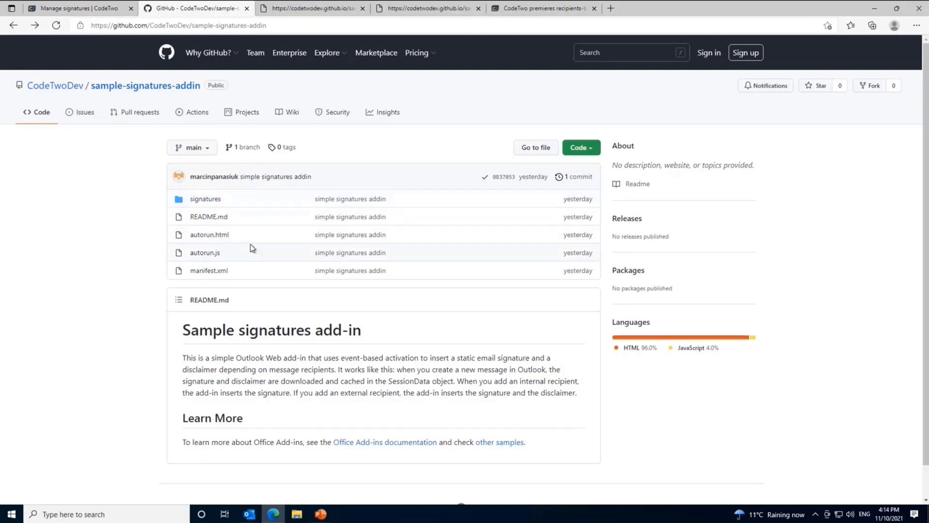
Step: View autorun.js, then open the repository's signatures folder
{"action": "left_click", "coordinate": [213, 255]}
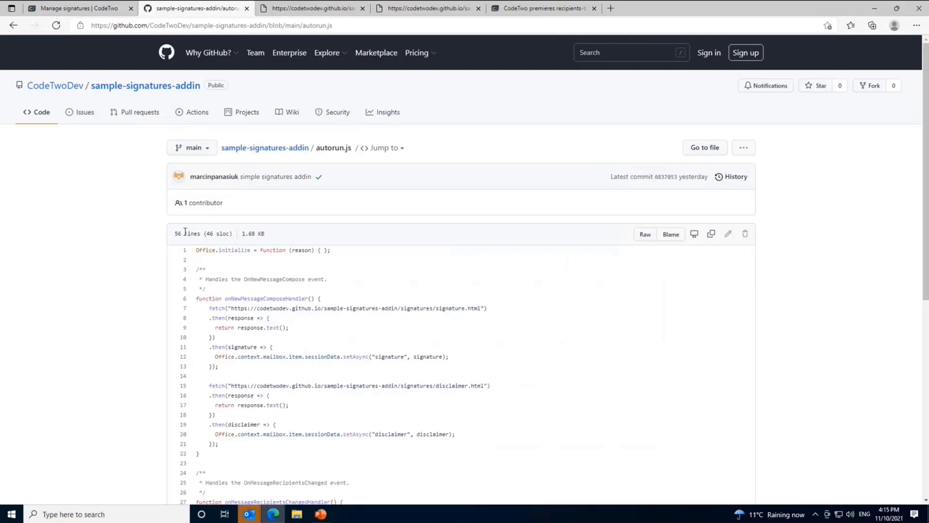
{"action": "left_click", "coordinate": [13, 26]}
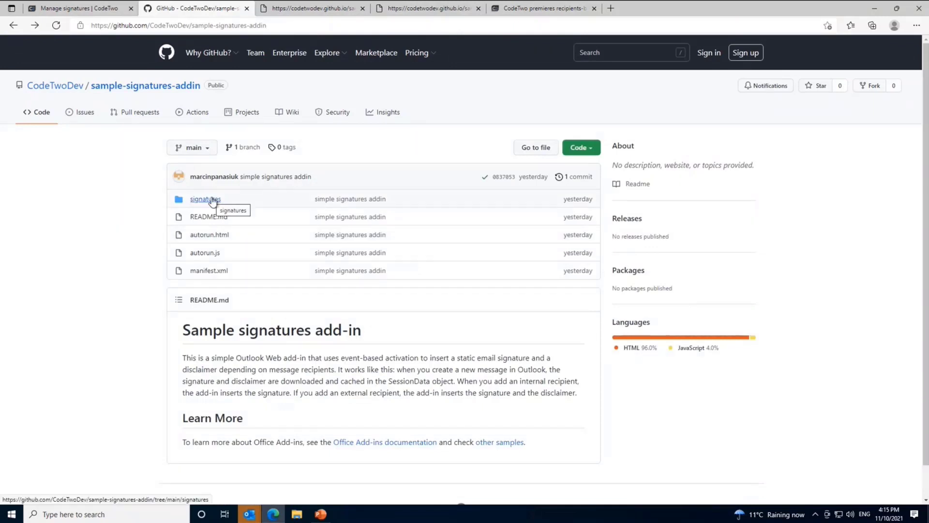
{"action": "left_click", "coordinate": [212, 200]}
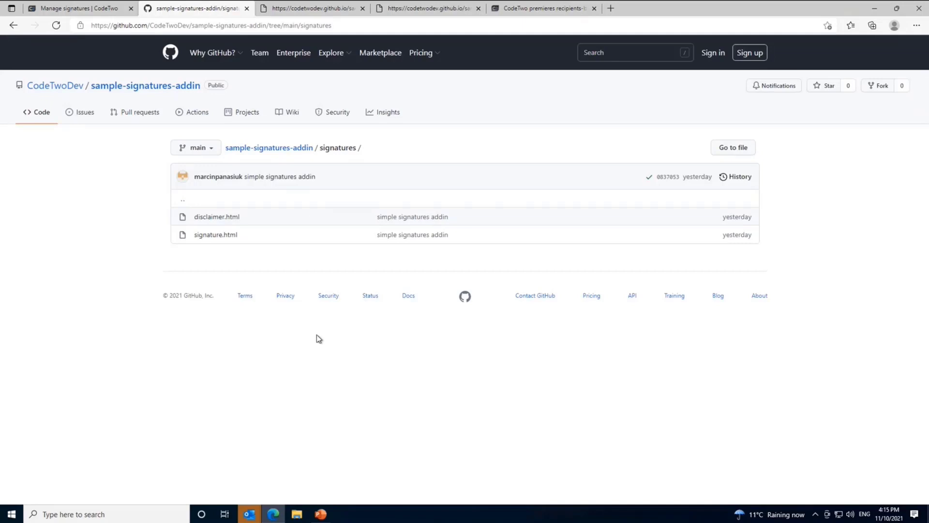
Step: Bring Outlook forward and open the third mailbox's Inbox
{"action": "mouse_move", "coordinate": [249, 514]}
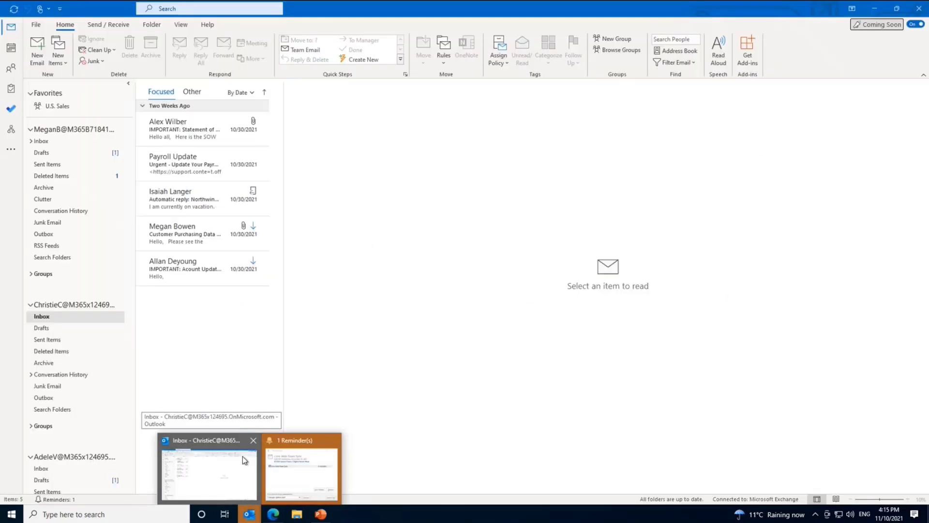
{"action": "left_click", "coordinate": [242, 456]}
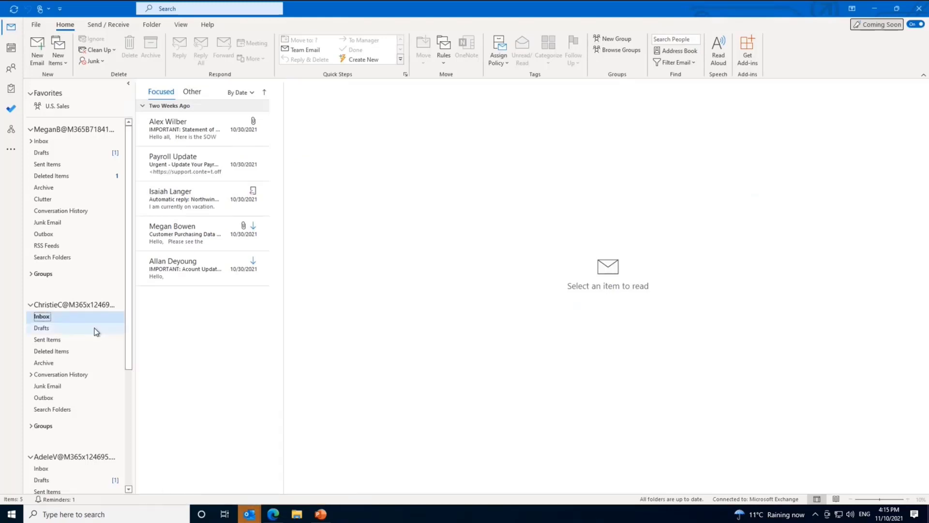
{"action": "scroll", "coordinate": [99, 326], "scroll_direction": "down", "scroll_amount": 3}
{"action": "left_click", "coordinate": [80, 351]}
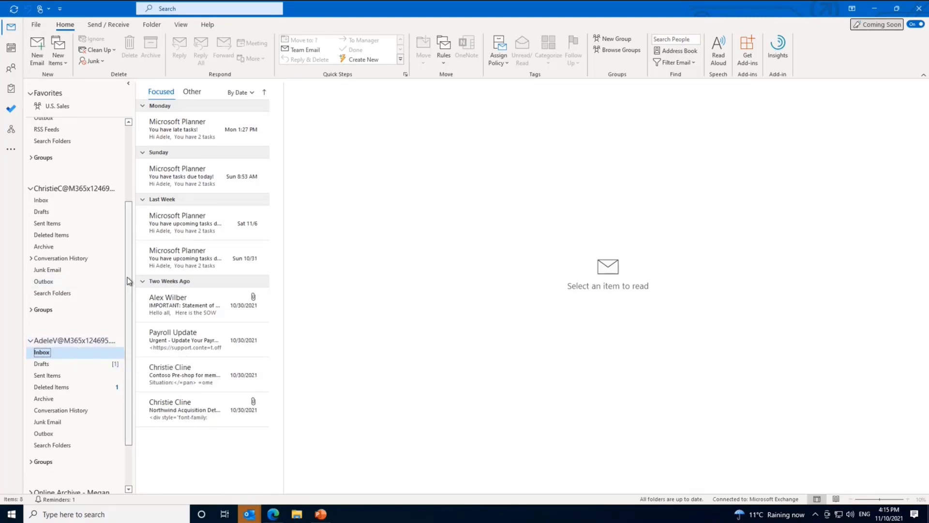
{"action": "scroll", "coordinate": [73, 355], "scroll_direction": "down", "scroll_amount": 2}
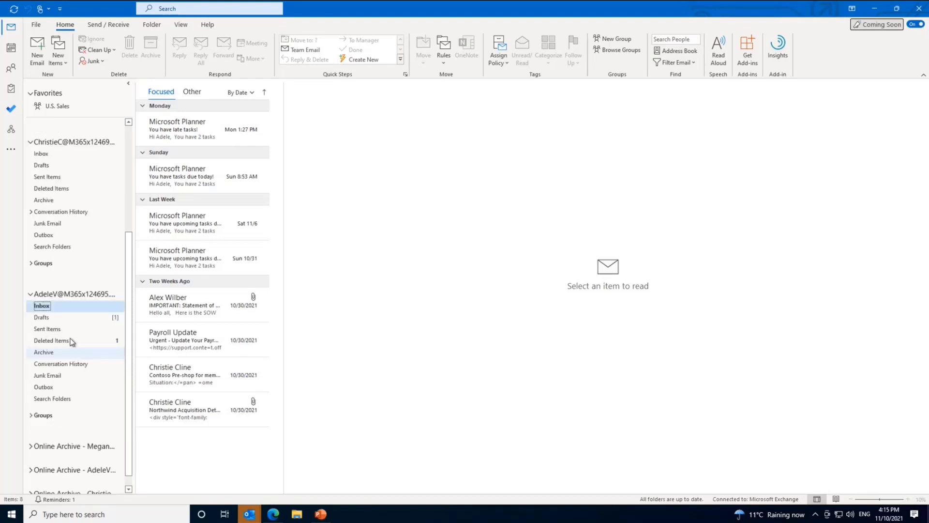
{"action": "scroll", "coordinate": [71, 341], "scroll_direction": "down", "scroll_amount": 1}
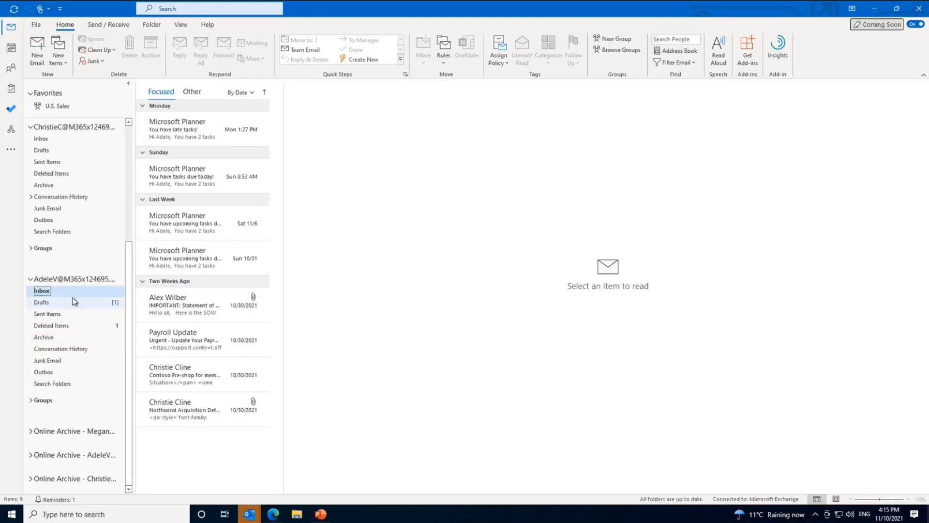
Step: Start a new email to a recent internal contact plus an external address to trigger the GDPR disclaimer
{"action": "left_click", "coordinate": [39, 47]}
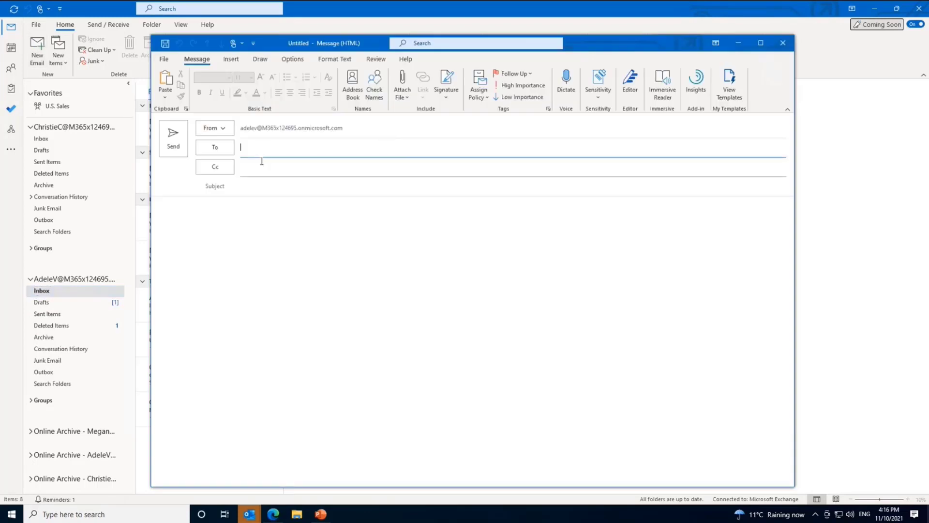
{"action": "left_click", "coordinate": [269, 152]}
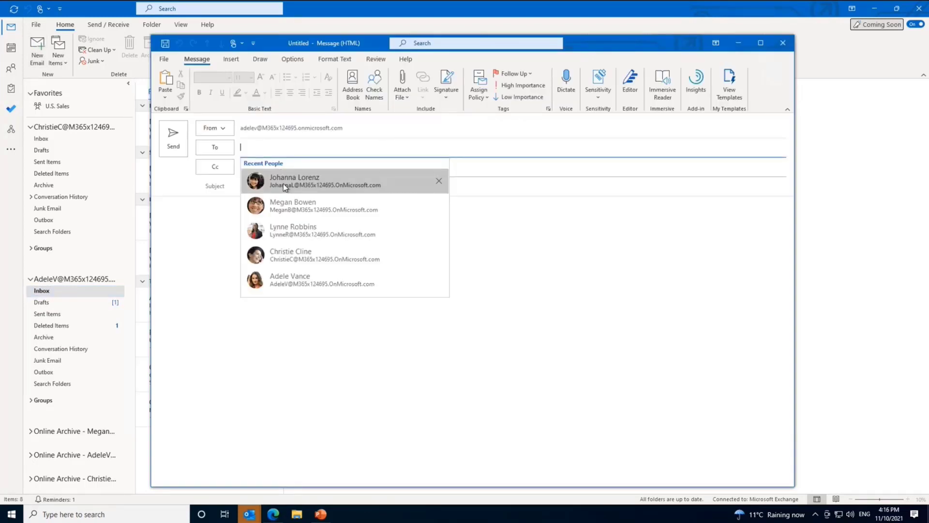
{"action": "left_click", "coordinate": [283, 183]}
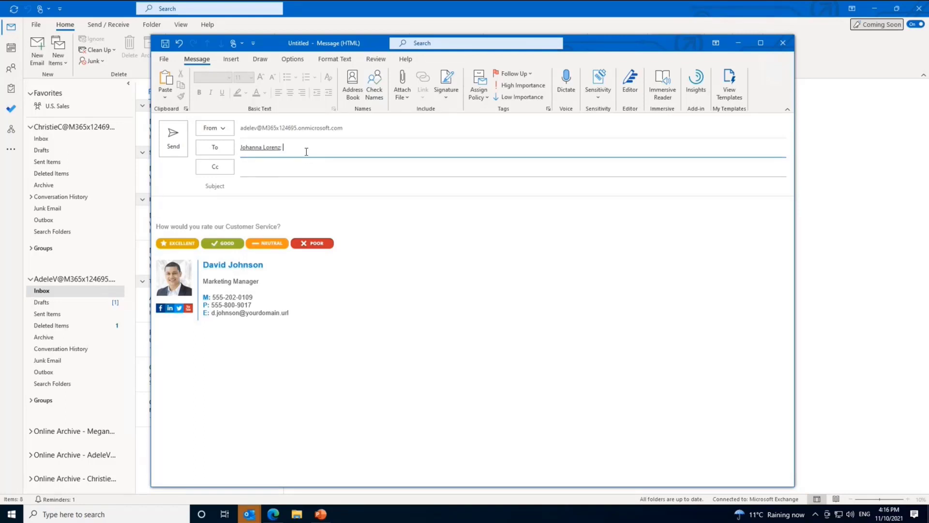
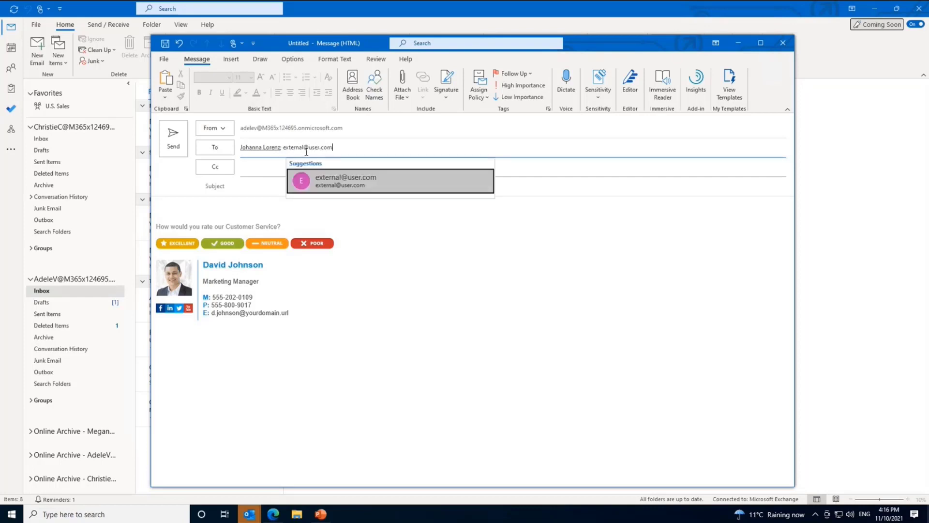
{"action": "key", "text": "Return"}
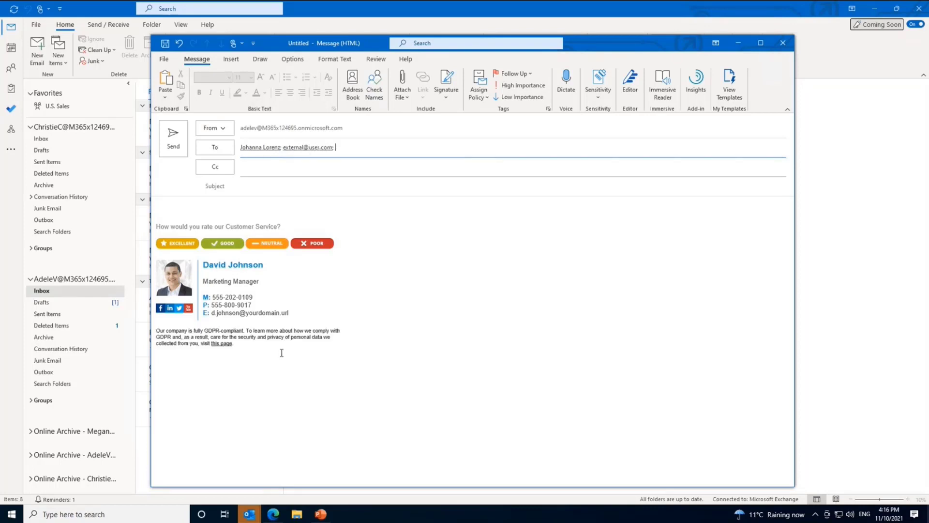